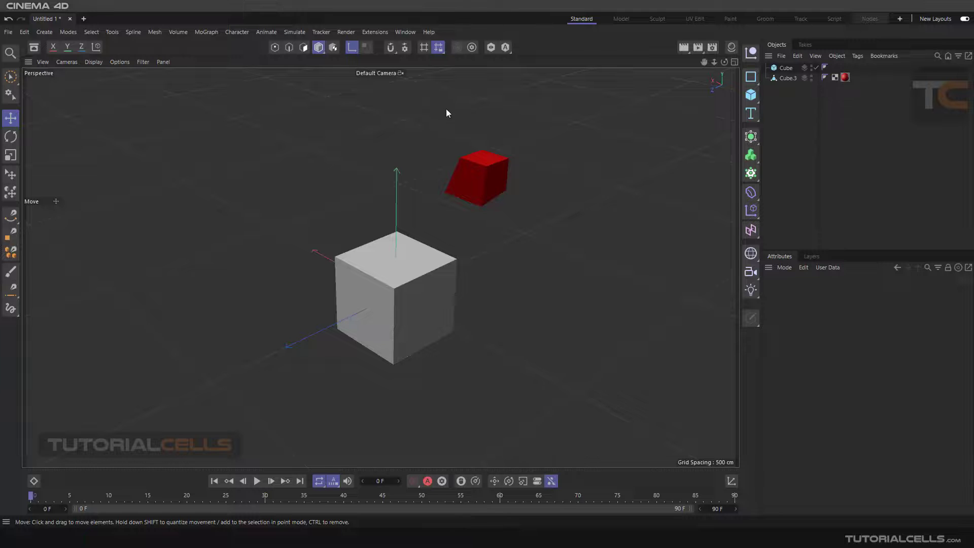
# - Enable snapping in 3D Snap mode with Polygon as the snap target
pyautogui.click(405, 48)
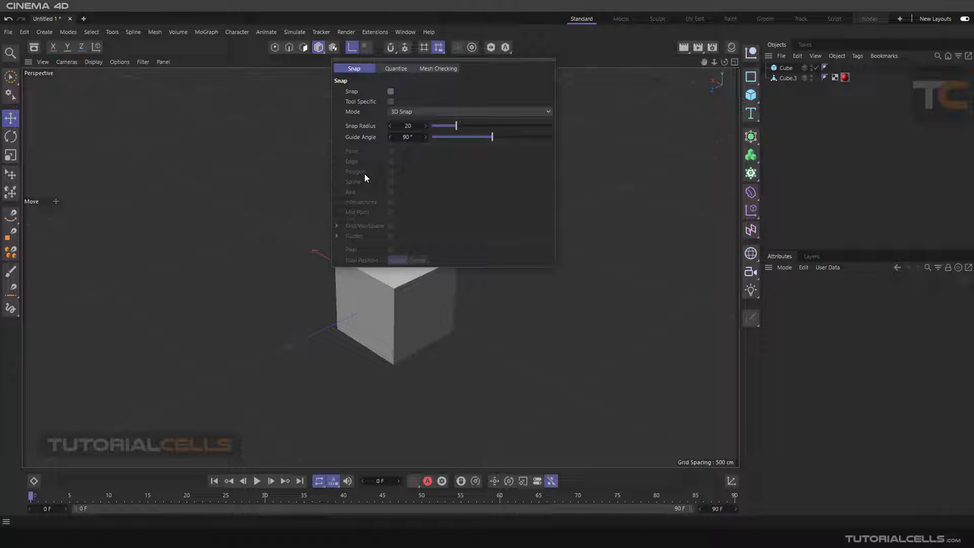
pyautogui.click(390, 91)
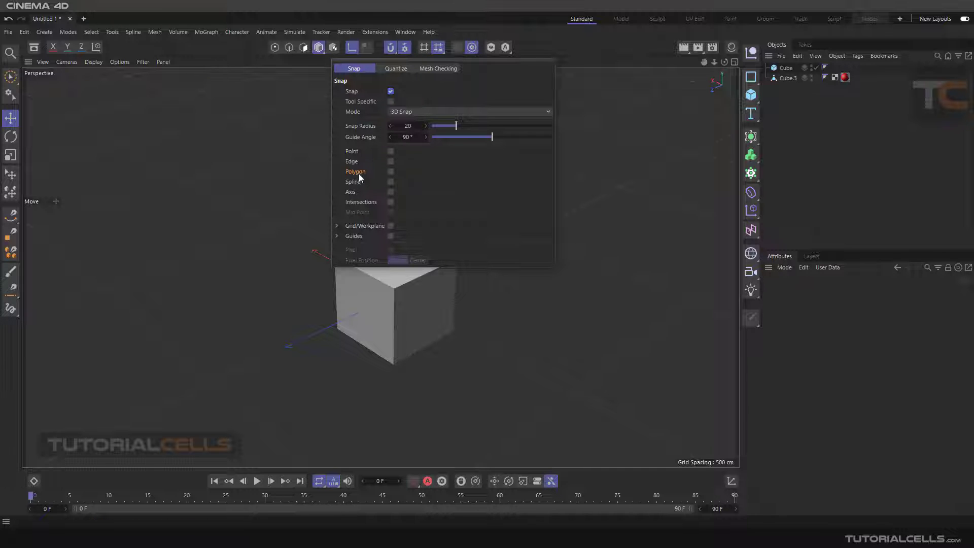
pyautogui.click(390, 171)
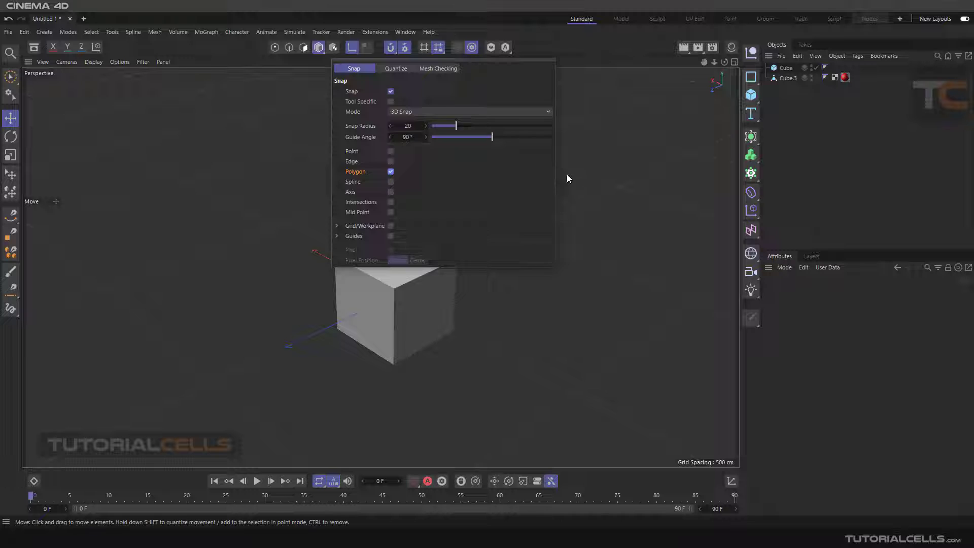
pyautogui.keyDown('alt'); pyautogui.moveTo(493, 235); pyautogui.dragTo(476, 245); pyautogui.keyUp('alt')
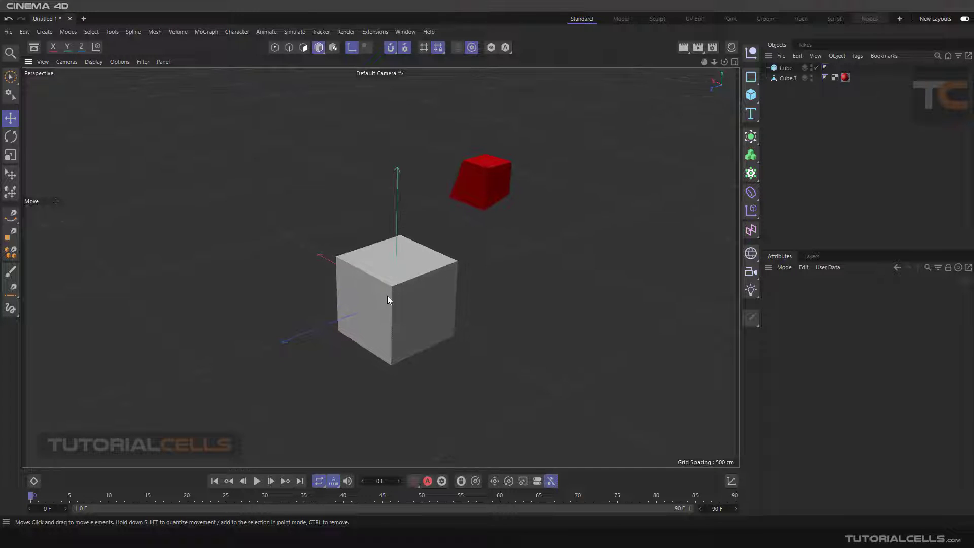
# - Draw a closed six-point Bezier spline on the white cube's front face with the Spline Pen
pyautogui.click(8, 220)
pyautogui.keyDown('alt'); pyautogui.moveTo(281, 317); pyautogui.dragTo(370, 297); pyautogui.keyUp('alt')
pyautogui.scroll(3, 371, 297)
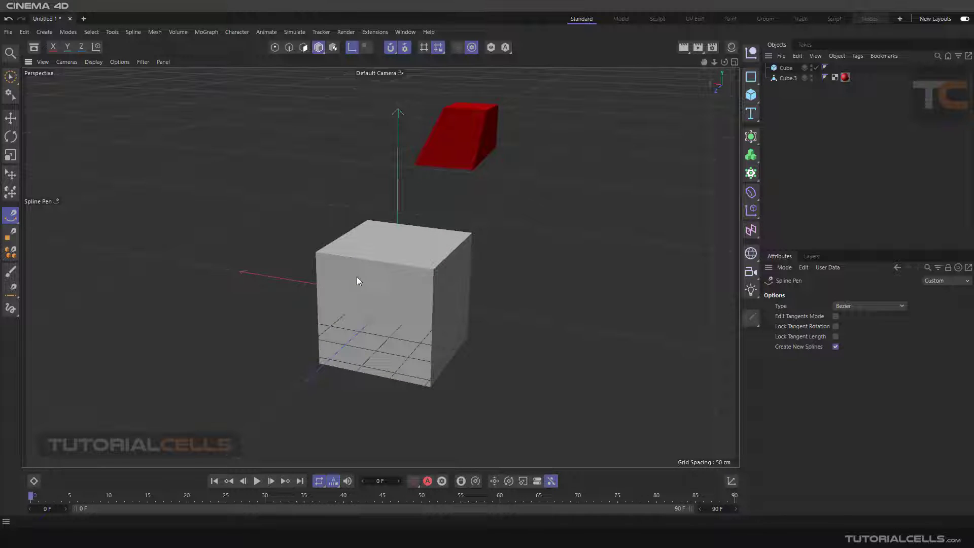
pyautogui.click(400, 282)
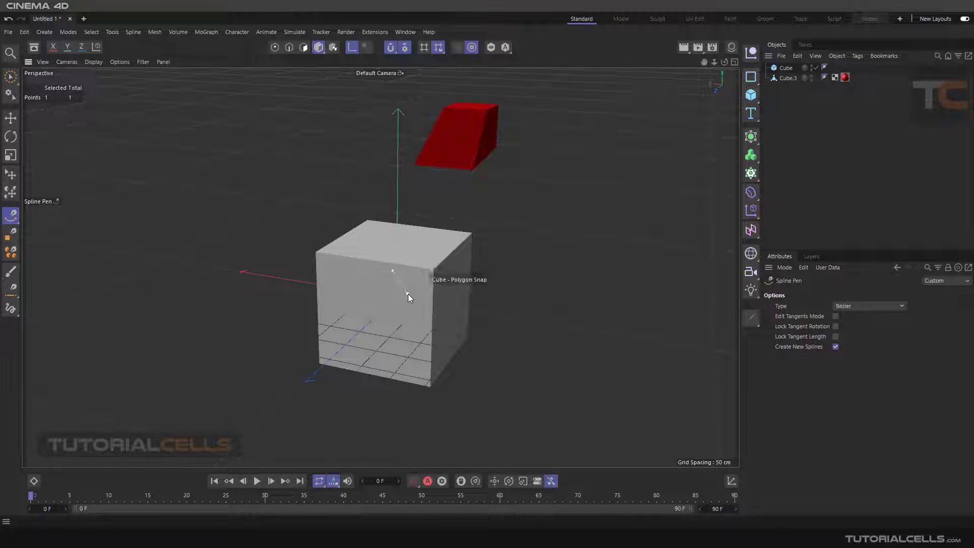
pyautogui.click(413, 320)
pyautogui.click(402, 351)
pyautogui.click(339, 321)
pyautogui.click(358, 283)
pyautogui.click(383, 284)
pyautogui.click(400, 281)
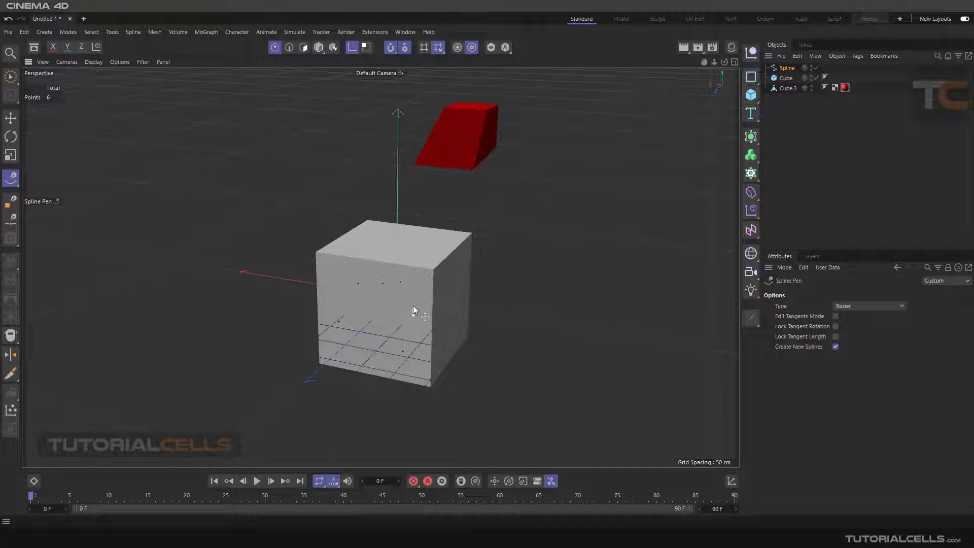
# - Draw a second spline from empty space across the white cube's top face to the red object
pyautogui.scroll(3, 415, 287)
pyautogui.keyDown('alt'); pyautogui.moveTo(417, 287); pyautogui.dragTo(365, 294); pyautogui.keyUp('alt')
pyautogui.click(270, 211)
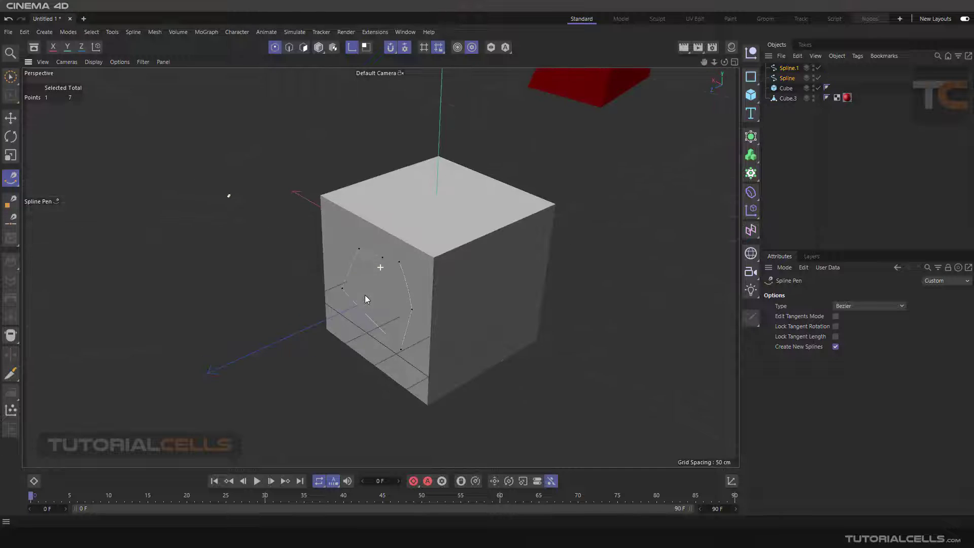
pyautogui.click(536, 203)
pyautogui.click(453, 226)
pyautogui.click(432, 171)
pyautogui.keyDown('alt'); pyautogui.moveTo(433, 182); pyautogui.dragTo(478, 235); pyautogui.keyUp('alt')
pyautogui.moveTo(545, 81); pyautogui.dragTo(551, 174)
pyautogui.moveTo(553, 183)
pyautogui.keyDown('alt'); pyautogui.mouseDown(button='right')
pyautogui.moveTo(534, 179)
pyautogui.moveTo(543, 180)
pyautogui.mouseUp(button='right'); pyautogui.keyUp('alt')
pyautogui.press('Escape')
pyautogui.keyDown('alt'); pyautogui.moveTo(564, 181); pyautogui.dragTo(521, 184); pyautogui.keyUp('alt')
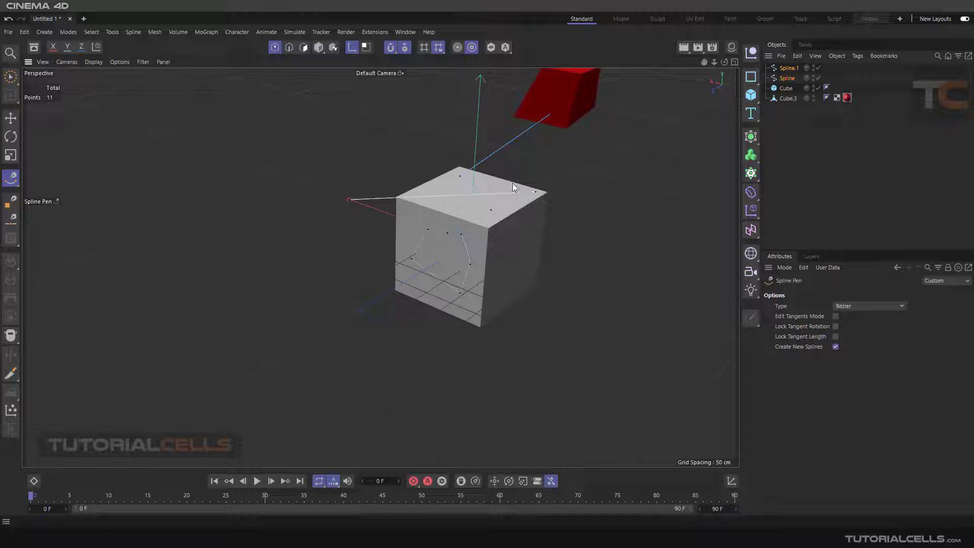
# - Delete both splines drawn on the cube
pyautogui.click(789, 70)
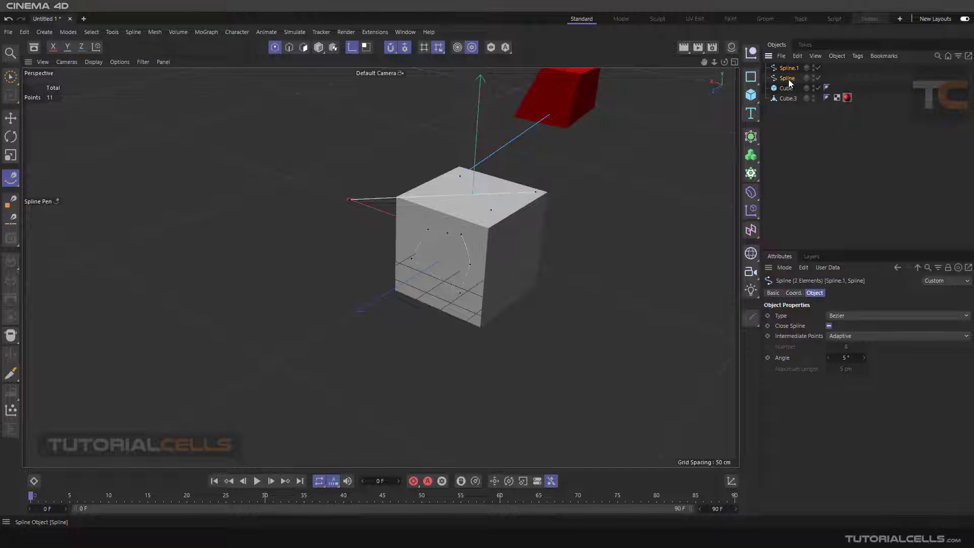
pyautogui.press('Delete')
pyautogui.keyDown('alt'); pyautogui.moveTo(599, 152); pyautogui.dragTo(550, 176); pyautogui.keyUp('alt')
pyautogui.keyDown('alt'); pyautogui.moveTo(551, 179); pyautogui.dragTo(477, 213, button='middle'); pyautogui.keyUp('alt')
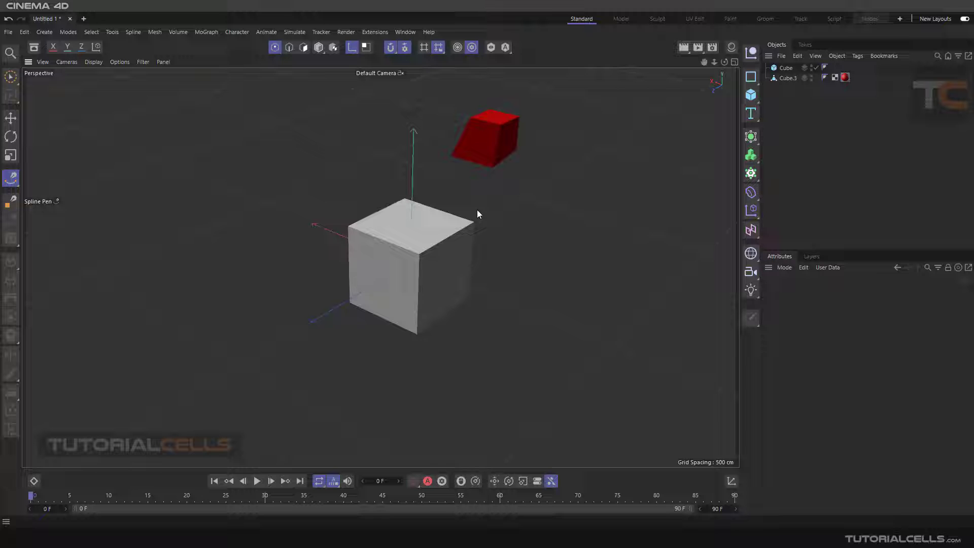
# - Try to start a spline on the red object in point mode and again in edge mode
pyautogui.click(474, 151)
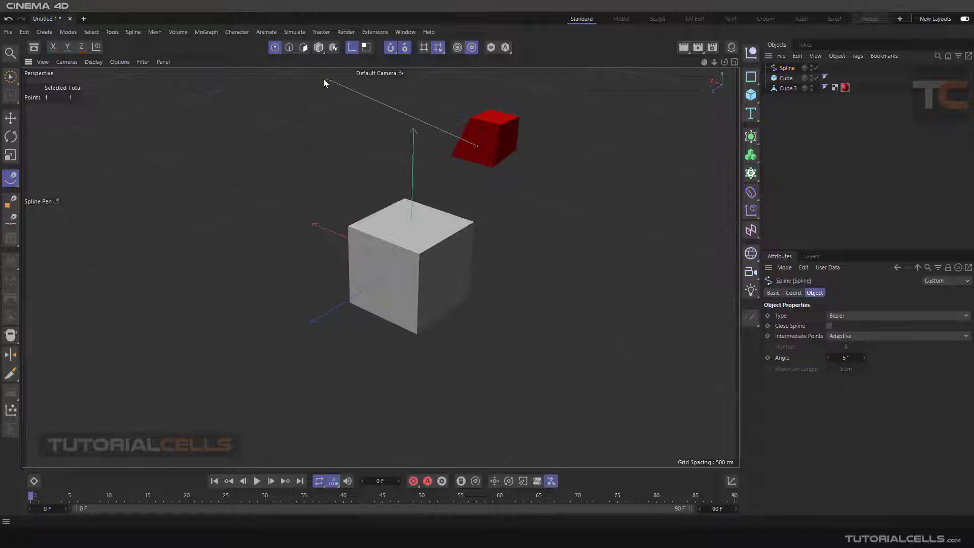
pyautogui.click(290, 48)
pyautogui.scroll(2, 479, 154)
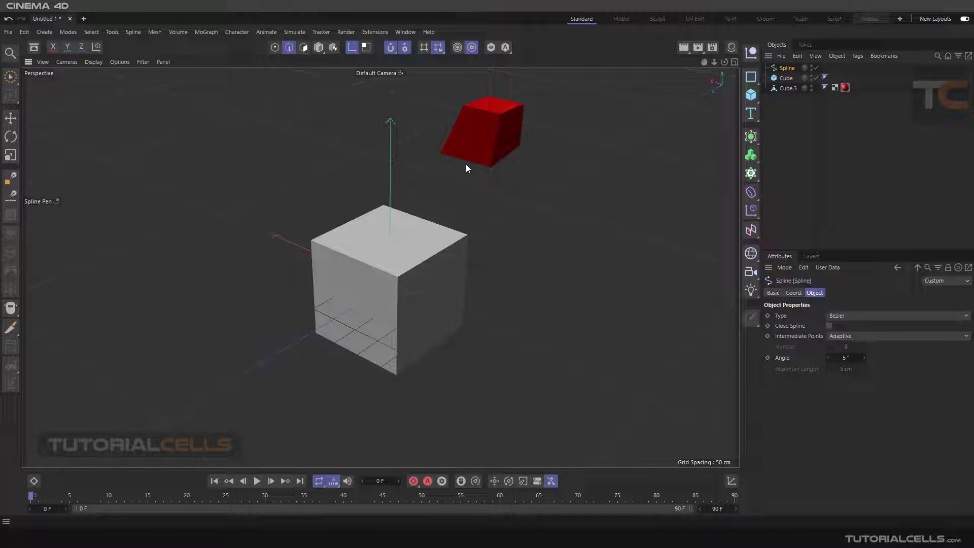
pyautogui.click(470, 159)
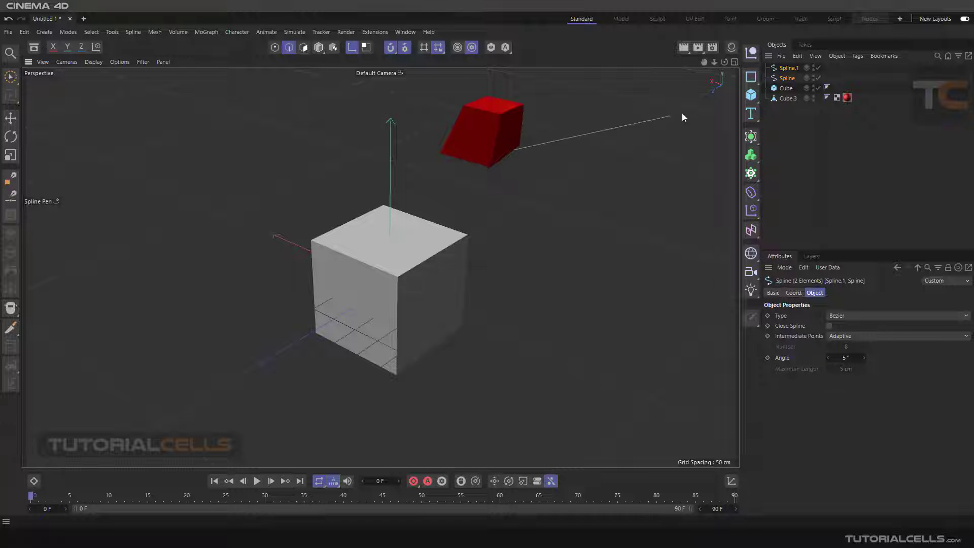
# - Remove the stray splines, then select the red object with the Move tool and disable its axis handles
pyautogui.click(11, 118)
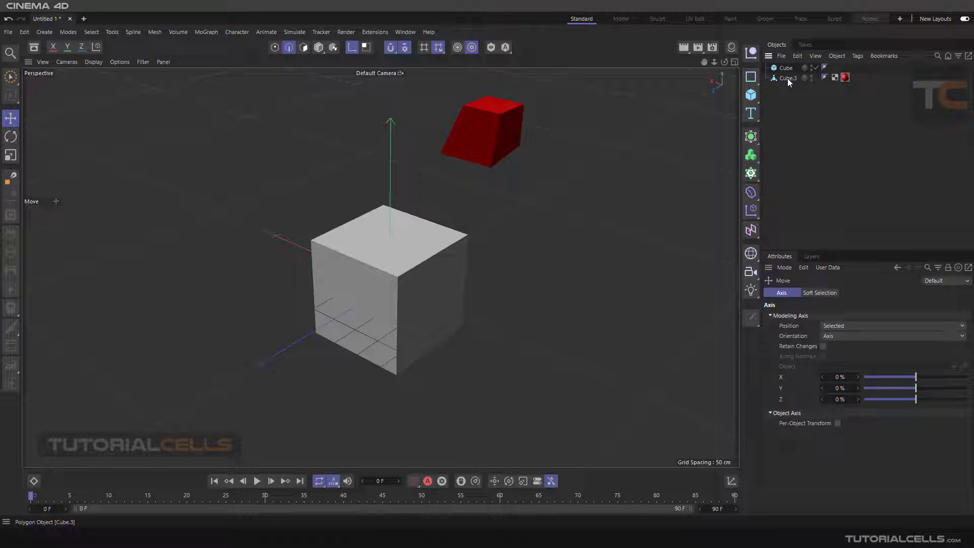
pyautogui.press('Delete')
pyautogui.moveTo(457, 159); pyautogui.dragTo(475, 140)
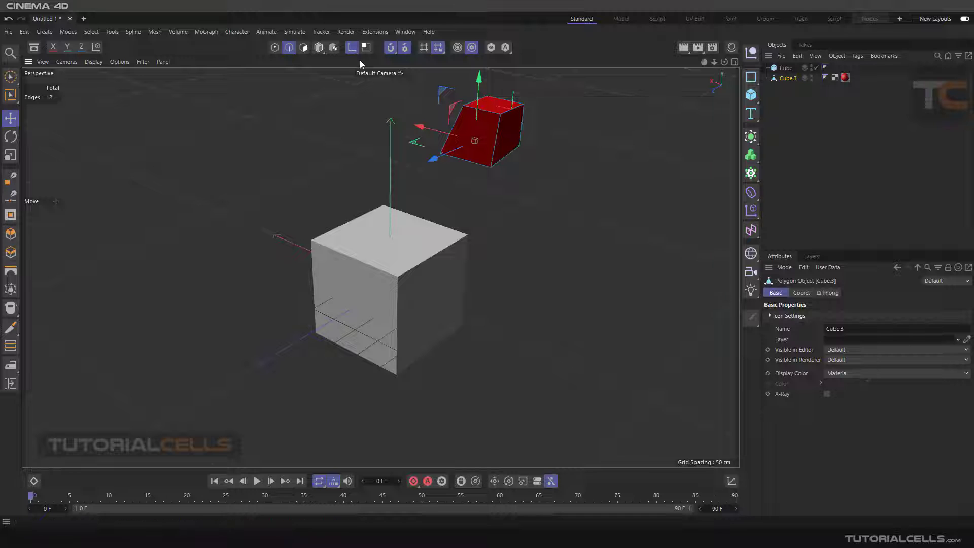
pyautogui.click(350, 49)
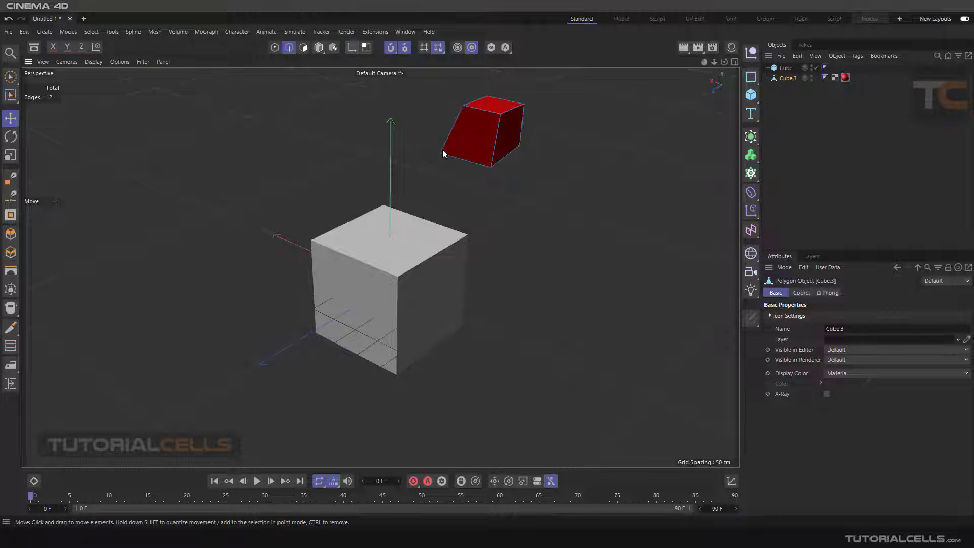
# - Move the red object's lower front edge so that it snaps onto the white cube's top face
pyautogui.moveTo(464, 157); pyautogui.dragTo(392, 239)
pyautogui.click(414, 260)
pyautogui.moveTo(414, 260)
pyautogui.keyDown('alt'); pyautogui.mouseDown()
pyautogui.moveTo(394, 251)
pyautogui.moveTo(409, 269)
pyautogui.mouseUp(); pyautogui.keyUp('alt')
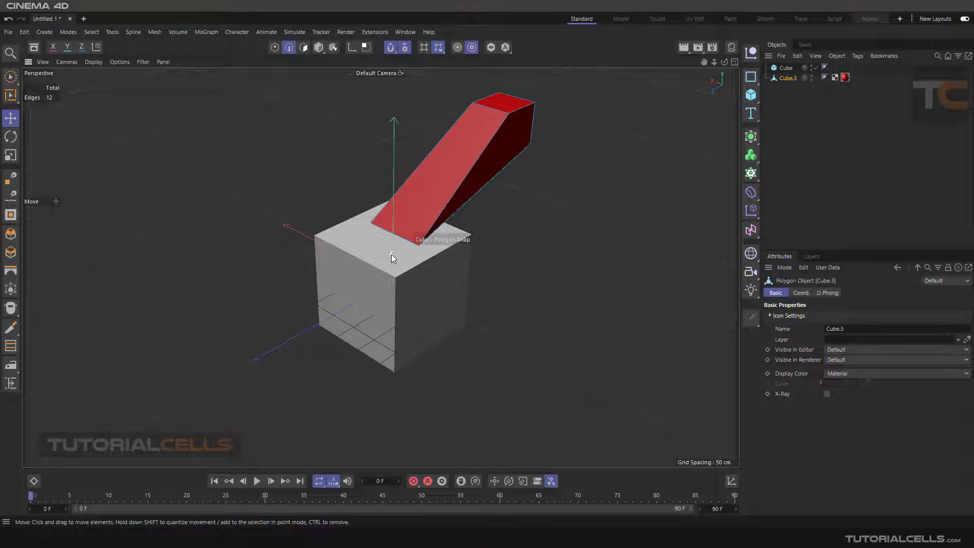
pyautogui.scroll(4, 427, 242)
pyautogui.scroll(-4, 411, 237)
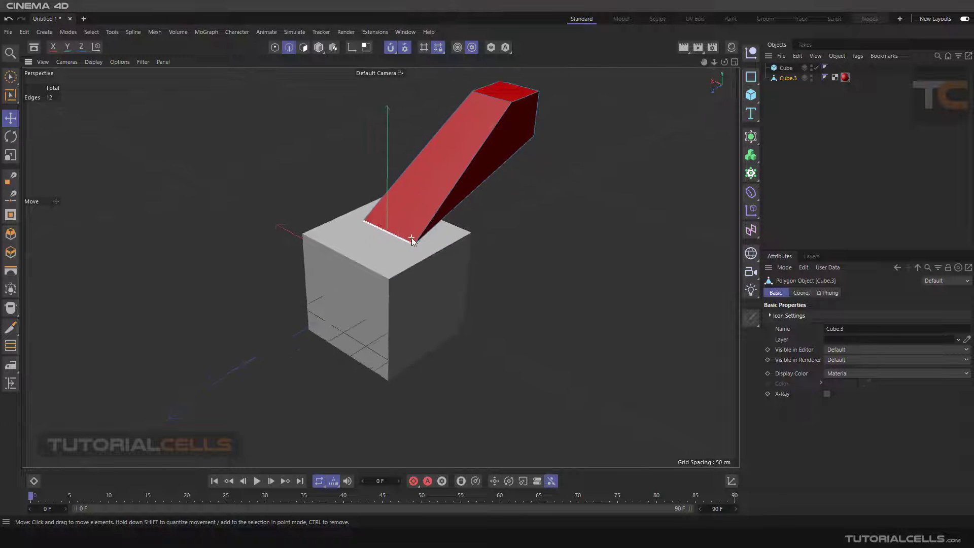
# - Slide the red object's snapped edge across the white cube's top face, and undo the edge moves
pyautogui.moveTo(396, 241); pyautogui.dragTo(446, 238)
pyautogui.click(491, 164)
pyautogui.scroll(5, 441, 240)
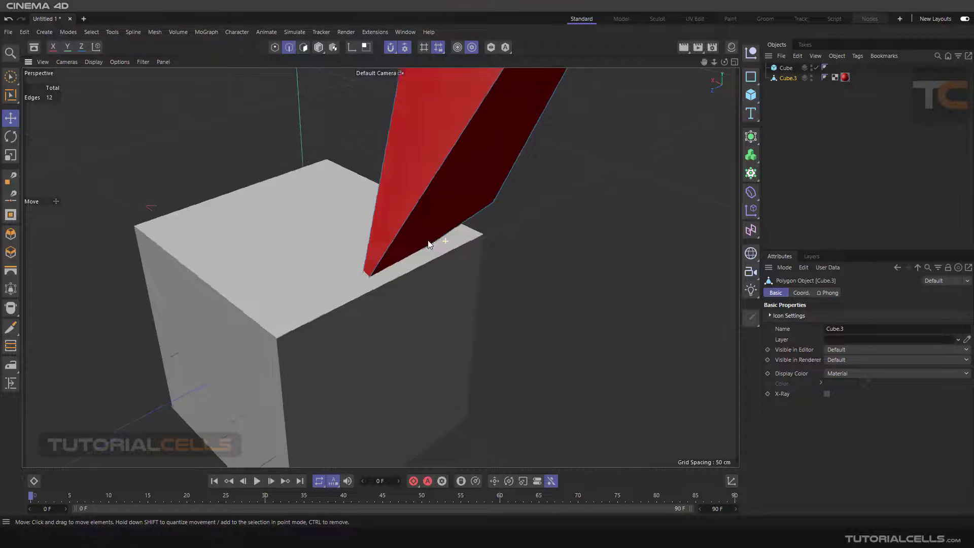
pyautogui.scroll(-5, 417, 241)
pyautogui.keyDown('alt'); pyautogui.moveTo(383, 247); pyautogui.dragTo(471, 257); pyautogui.keyUp('alt')
pyautogui.hotkey('ctrl', 'z')
pyautogui.scroll(-2, 472, 257)
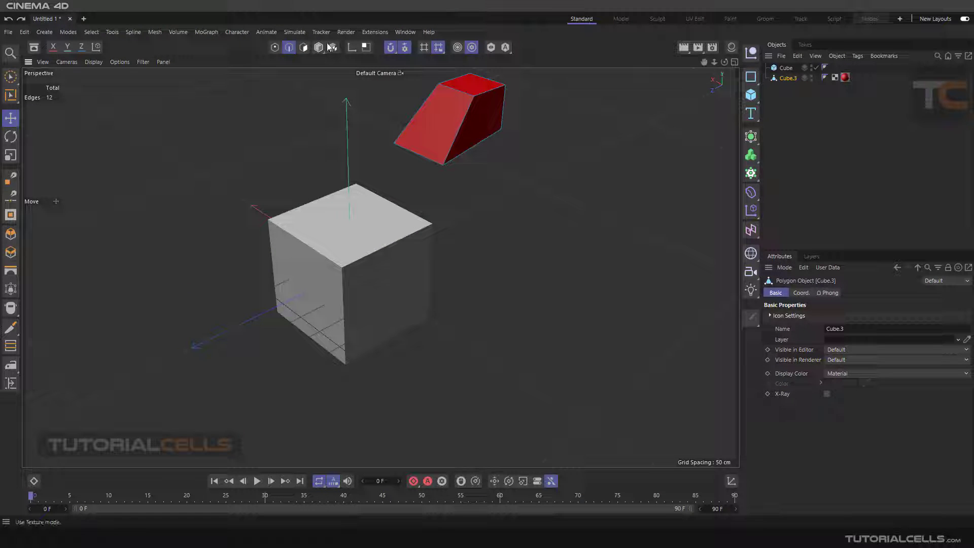
# - In point mode, move the red object's lower front corner point onto the white cube's surface, and undo the move
pyautogui.click(274, 47)
pyautogui.moveTo(394, 143); pyautogui.dragTo(411, 223)
pyautogui.click(403, 263)
pyautogui.keyDown('alt'); pyautogui.moveTo(394, 260); pyautogui.dragTo(233, 238); pyautogui.keyUp('alt')
pyautogui.hotkey('ctrl', 'z')
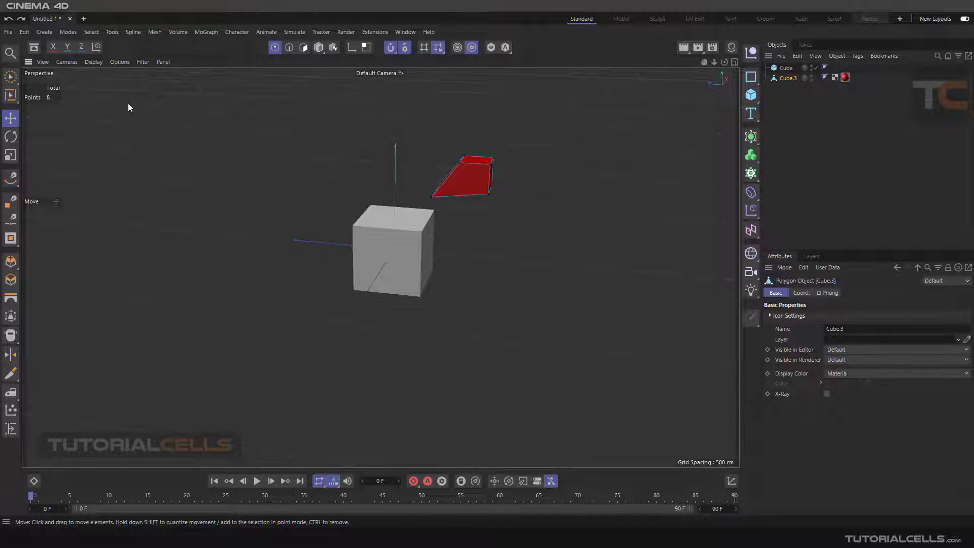
# - Duplicate the white cube along its Z axis, clear of the original, and make the copy editable
pyautogui.click(304, 47)
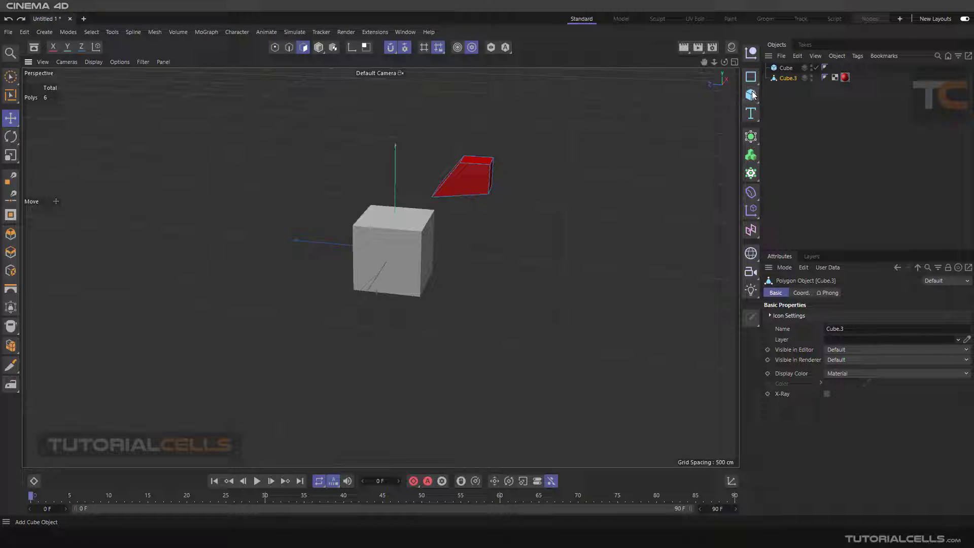
pyautogui.click(318, 47)
pyautogui.click(401, 255)
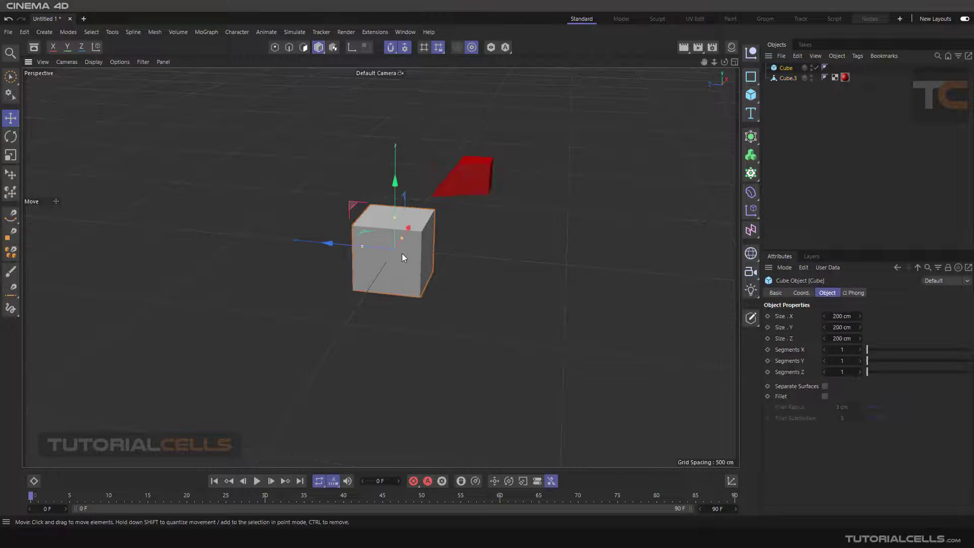
pyautogui.keyDown('ctrl'); pyautogui.moveTo(374, 248); pyautogui.dragTo(259, 229); pyautogui.keyUp('ctrl')
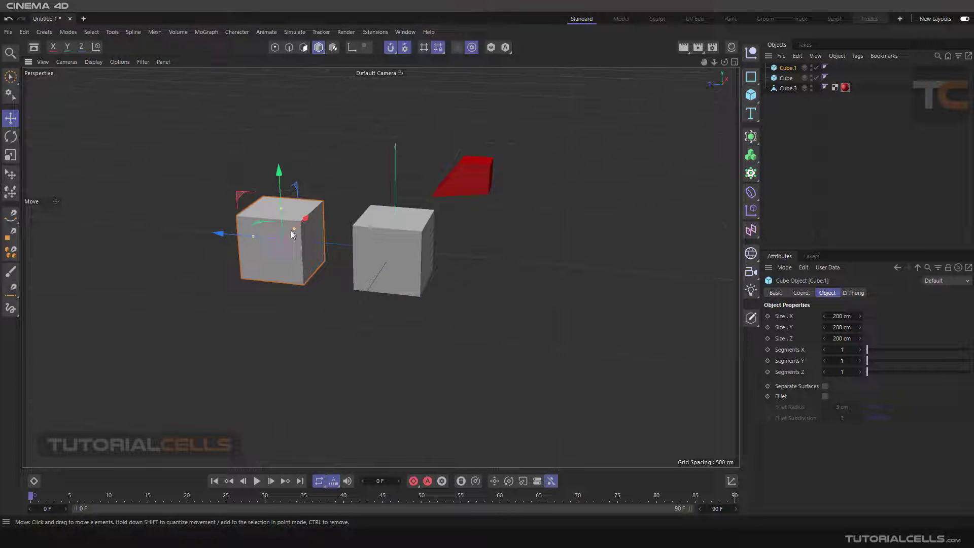
pyautogui.scroll(2, 304, 228)
pyautogui.click(750, 318)
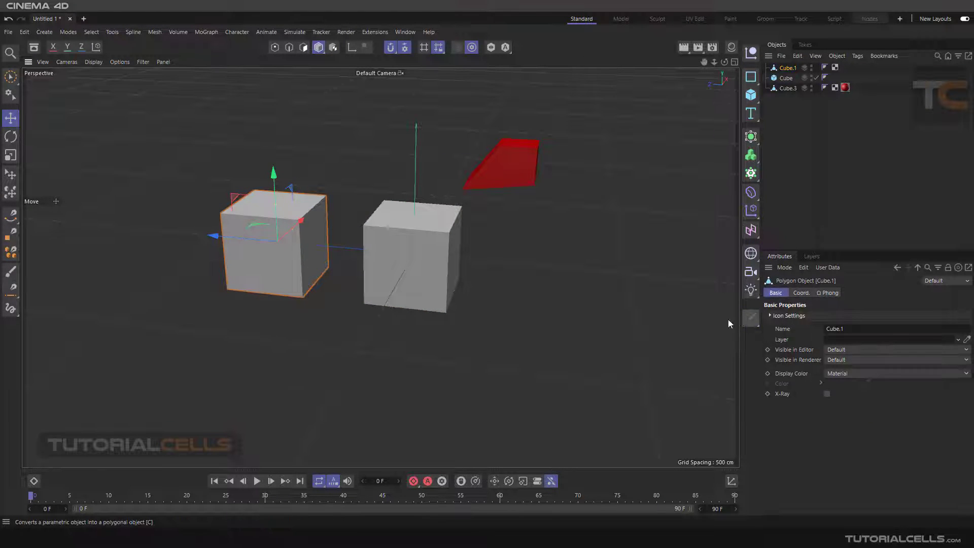
pyautogui.scroll(2, 328, 251)
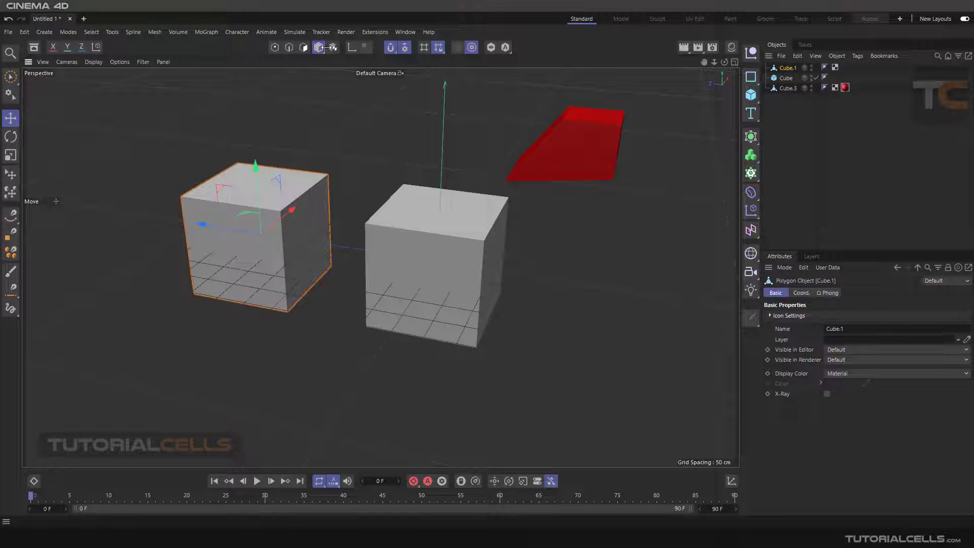
# - Select the copy's face toward the original cube and move it along Z until it snaps against the original
pyautogui.click(304, 47)
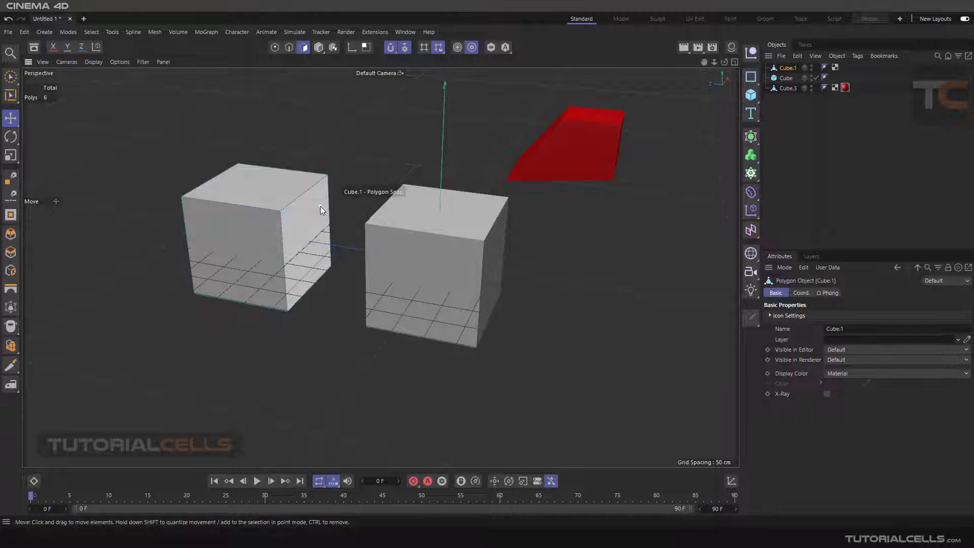
pyautogui.click(6, 123)
pyautogui.click(302, 233)
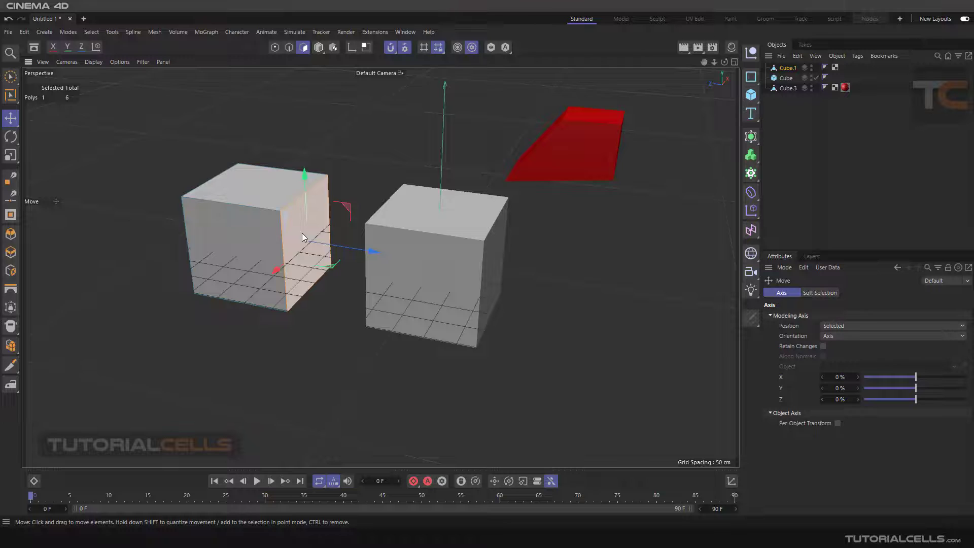
pyautogui.scroll(3, 303, 247)
pyautogui.keyDown('alt'); pyautogui.moveTo(380, 267); pyautogui.dragTo(373, 244); pyautogui.keyUp('alt')
# - Set the Snap Radius to 32.1 and move the copy's selected face along Z, leaving a small gap to the original cube
pyautogui.click(407, 49)
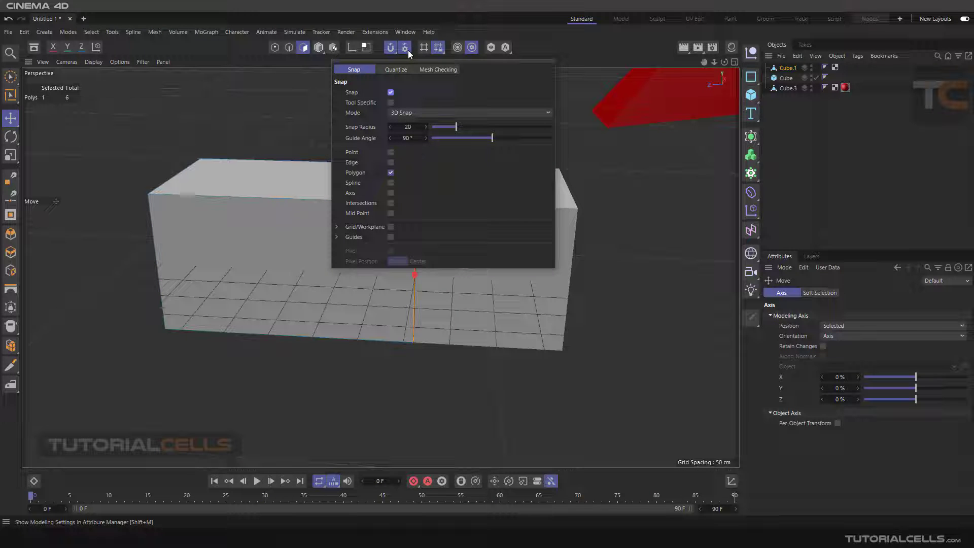
pyautogui.moveTo(453, 126); pyautogui.dragTo(463, 130)
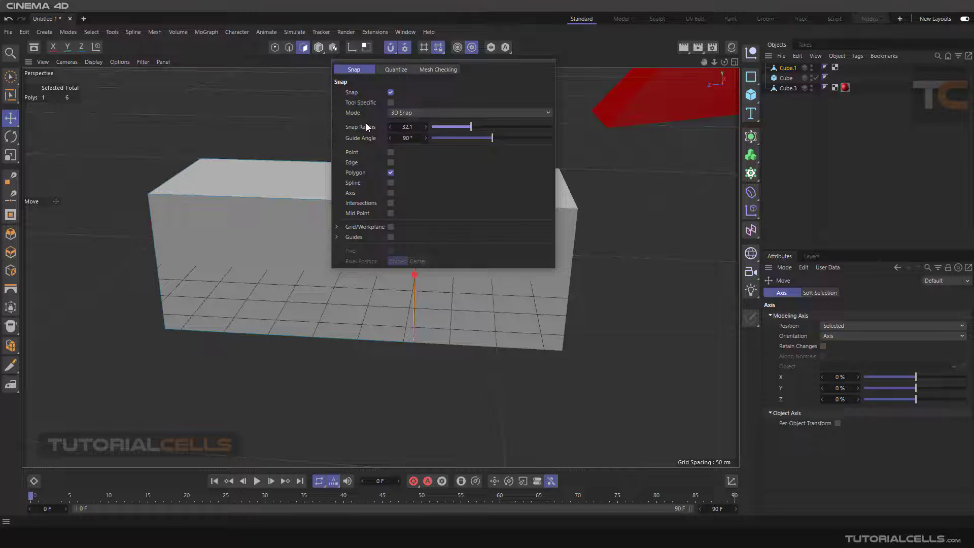
pyautogui.moveTo(484, 261); pyautogui.dragTo(477, 235)
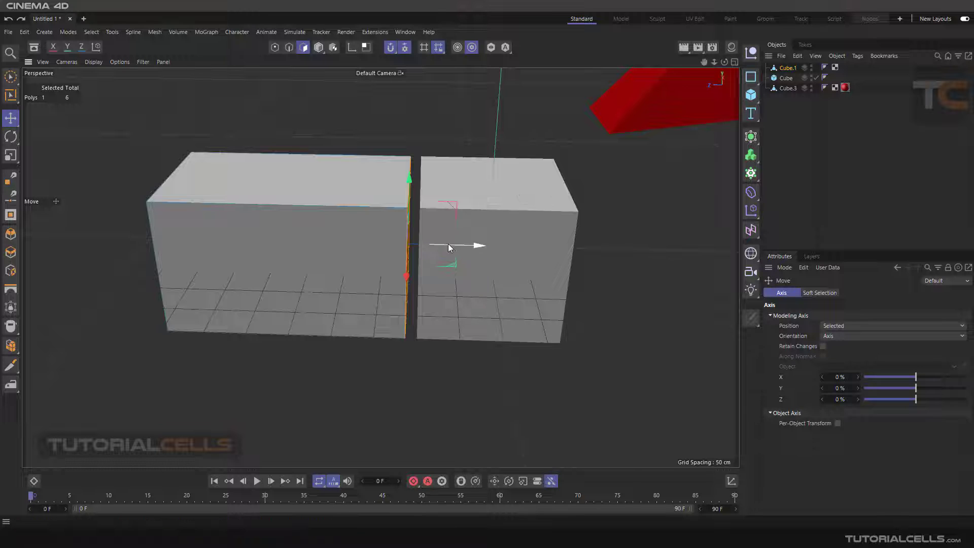
pyautogui.moveTo(448, 245)
pyautogui.mouseDown()
pyautogui.moveTo(350, 224)
pyautogui.moveTo(432, 237)
pyautogui.moveTo(382, 226)
pyautogui.moveTo(389, 205)
pyautogui.moveTo(426, 233)
pyautogui.moveTo(391, 241)
pyautogui.moveTo(452, 252)
pyautogui.moveTo(452, 240)
pyautogui.mouseUp()
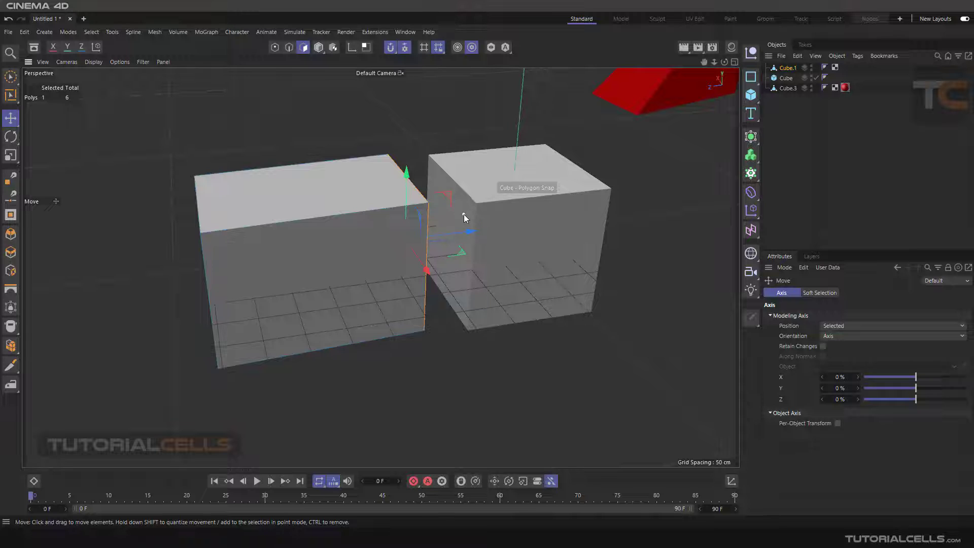
pyautogui.scroll(-3, 449, 201)
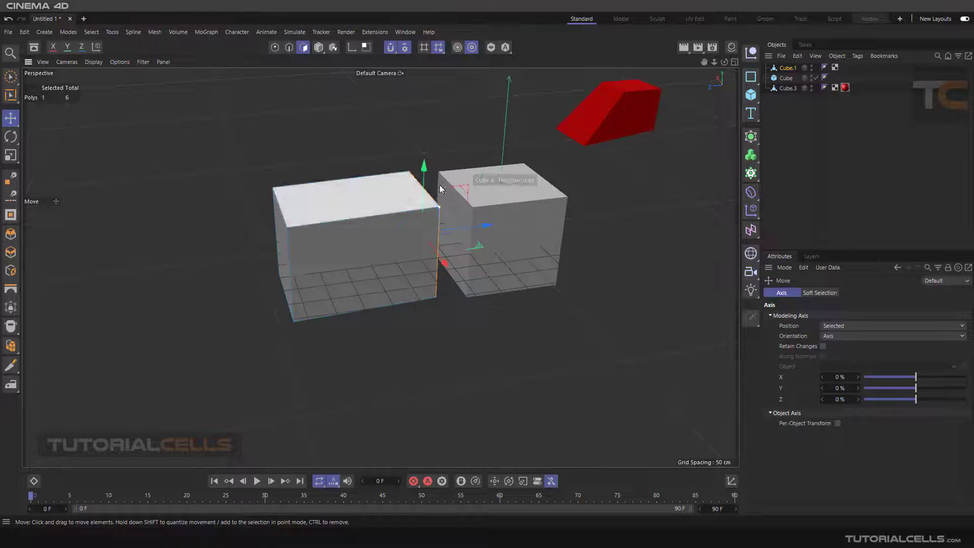
# - Set the Snap Radius to 20 with Polygon snapping kept enabled
pyautogui.click(404, 47)
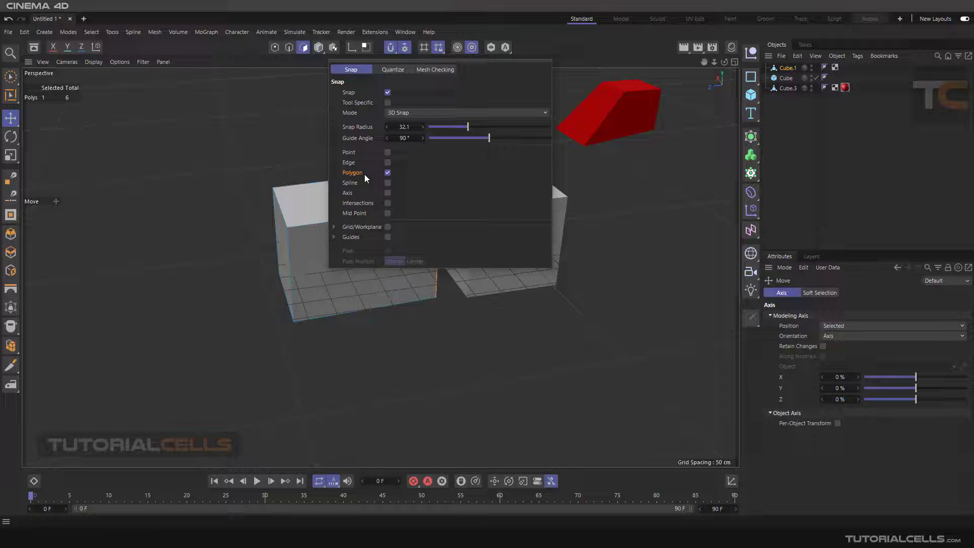
pyautogui.click(591, 203)
pyautogui.keyDown('alt'); pyautogui.moveTo(540, 248); pyautogui.dragTo(517, 201); pyautogui.keyUp('alt')
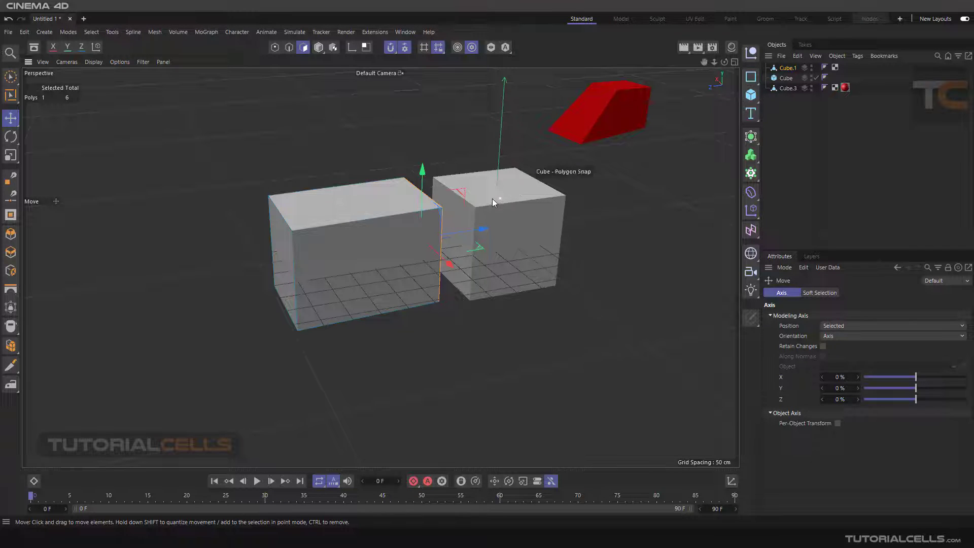
pyautogui.moveTo(482, 228); pyautogui.dragTo(399, 238)
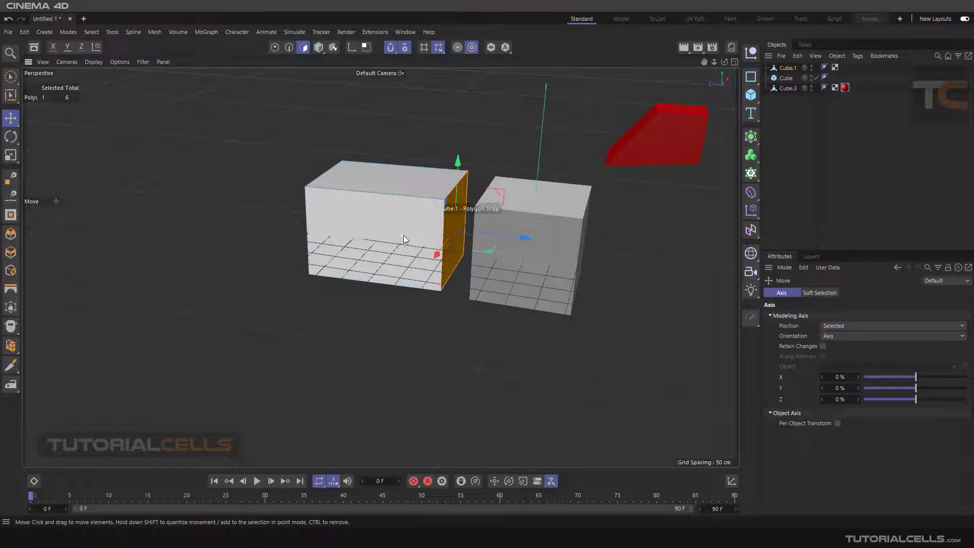
pyautogui.click(405, 48)
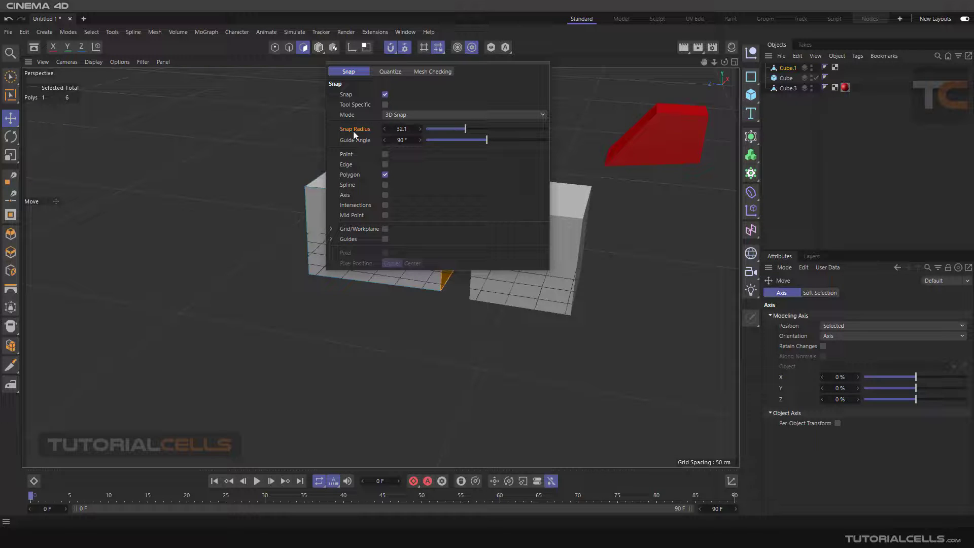
pyautogui.click(401, 129)
pyautogui.press('Return')
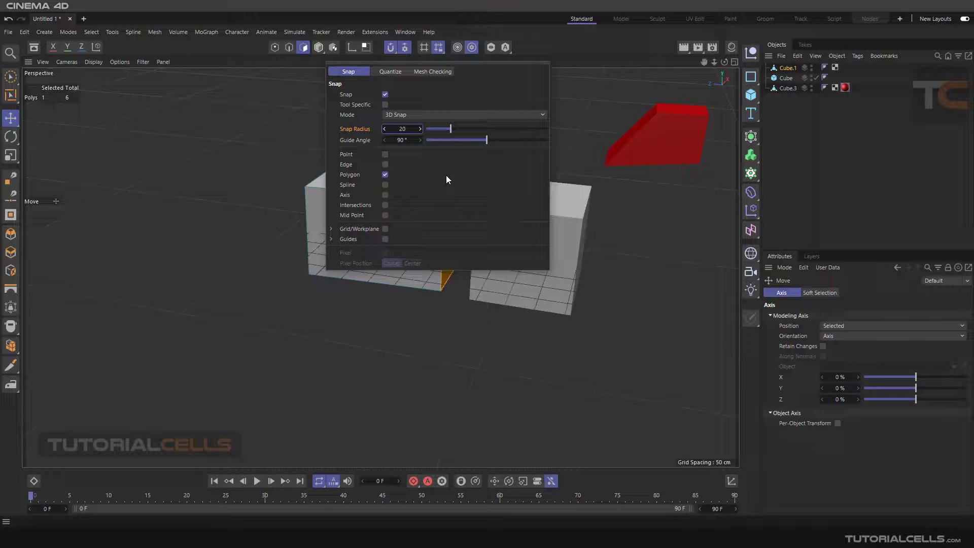